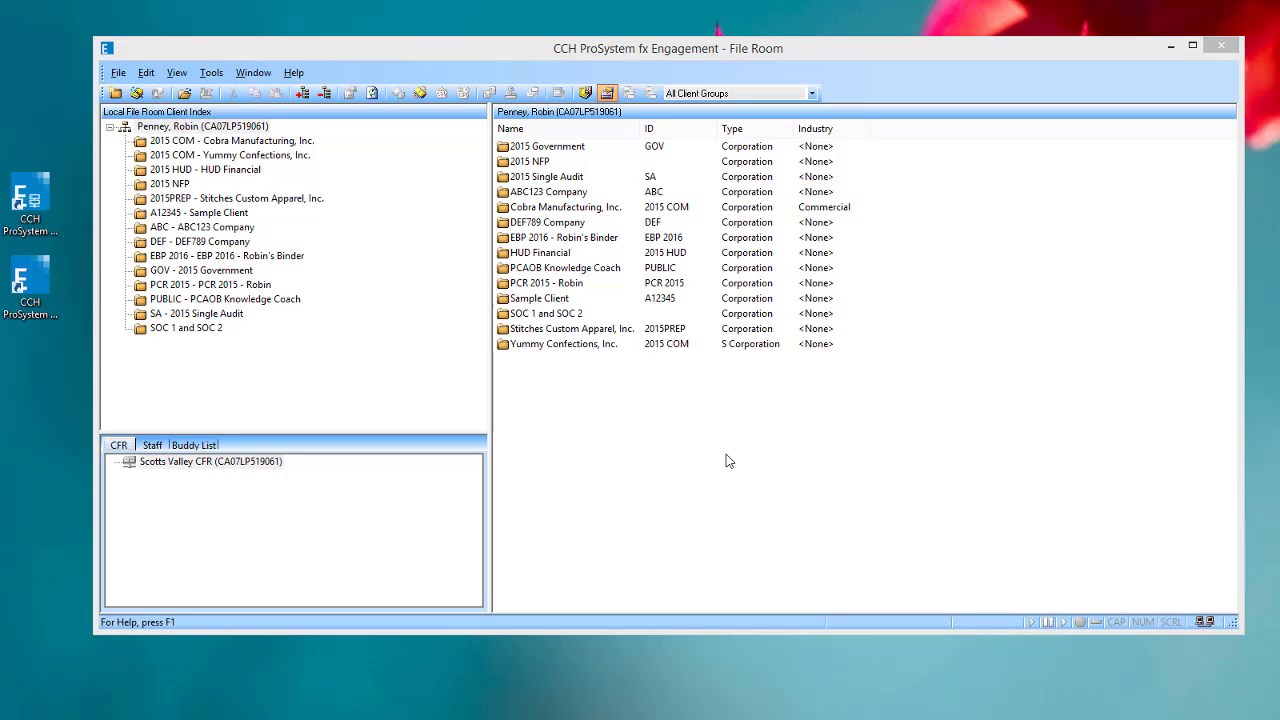
Consult the Engagement User Guide's section on sharing and distributing binders, including shared local file rooms, and close the guide
{"action": "left_click", "coordinate": [294, 74]}
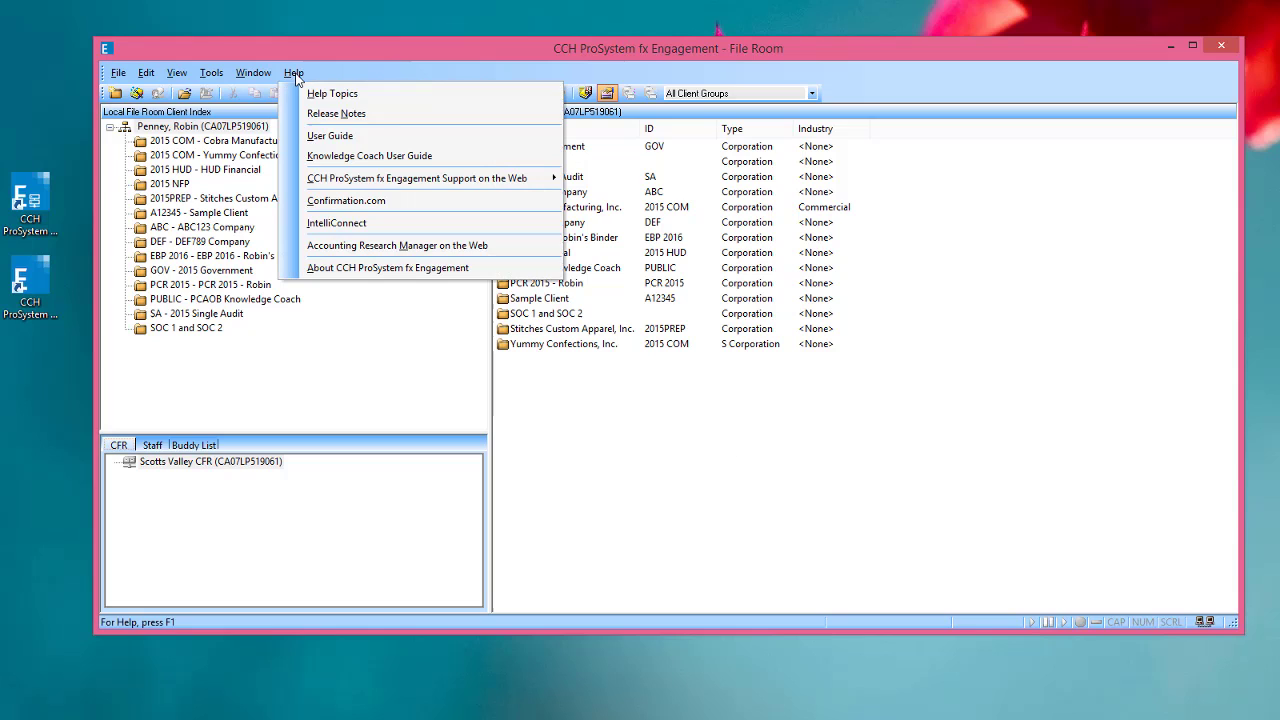
{"action": "left_click", "coordinate": [330, 135]}
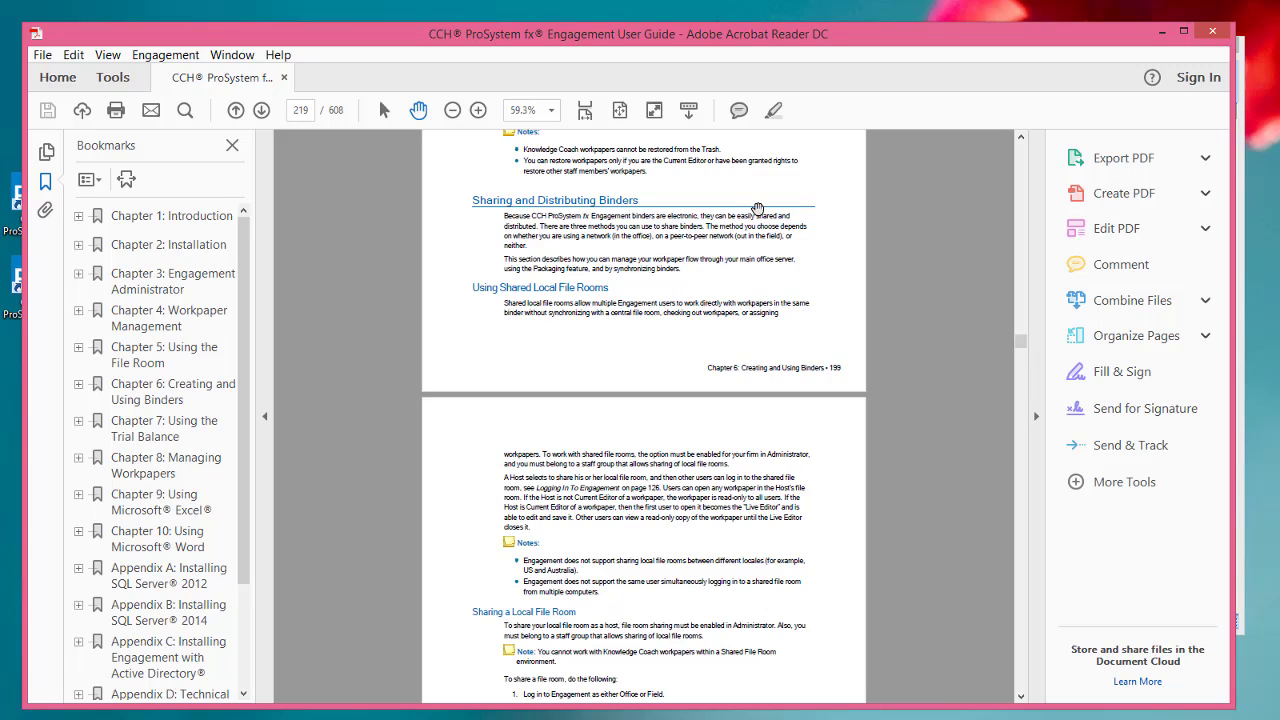
{"action": "left_click", "coordinate": [1216, 35]}
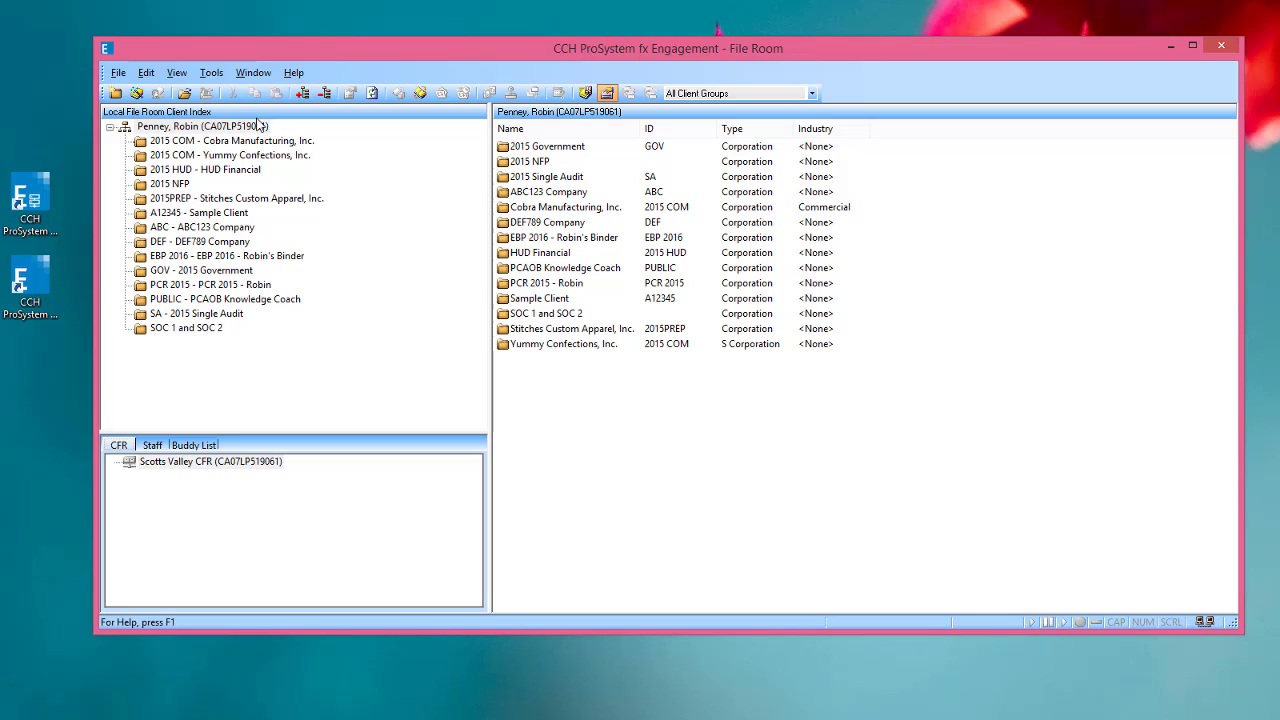
Share the local file room from its root entry in the client index and acknowledge the message
{"action": "left_click", "coordinate": [205, 131]}
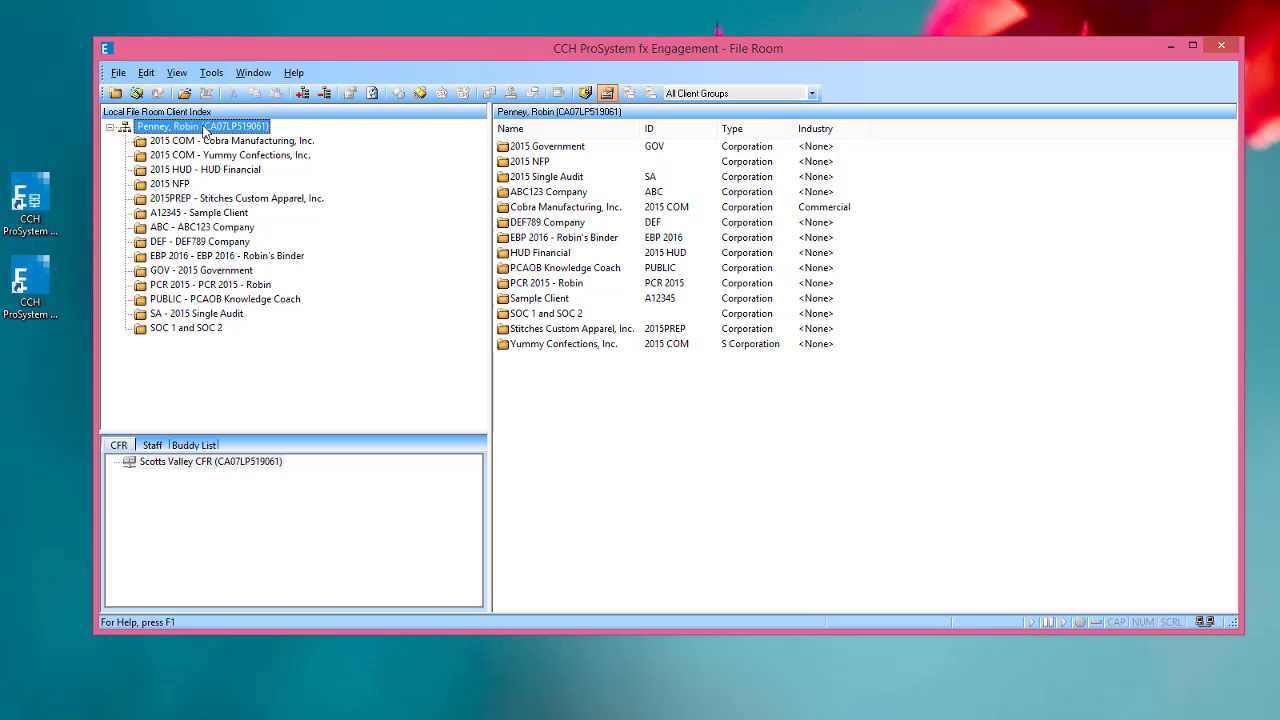
{"action": "right_click", "coordinate": [205, 131]}
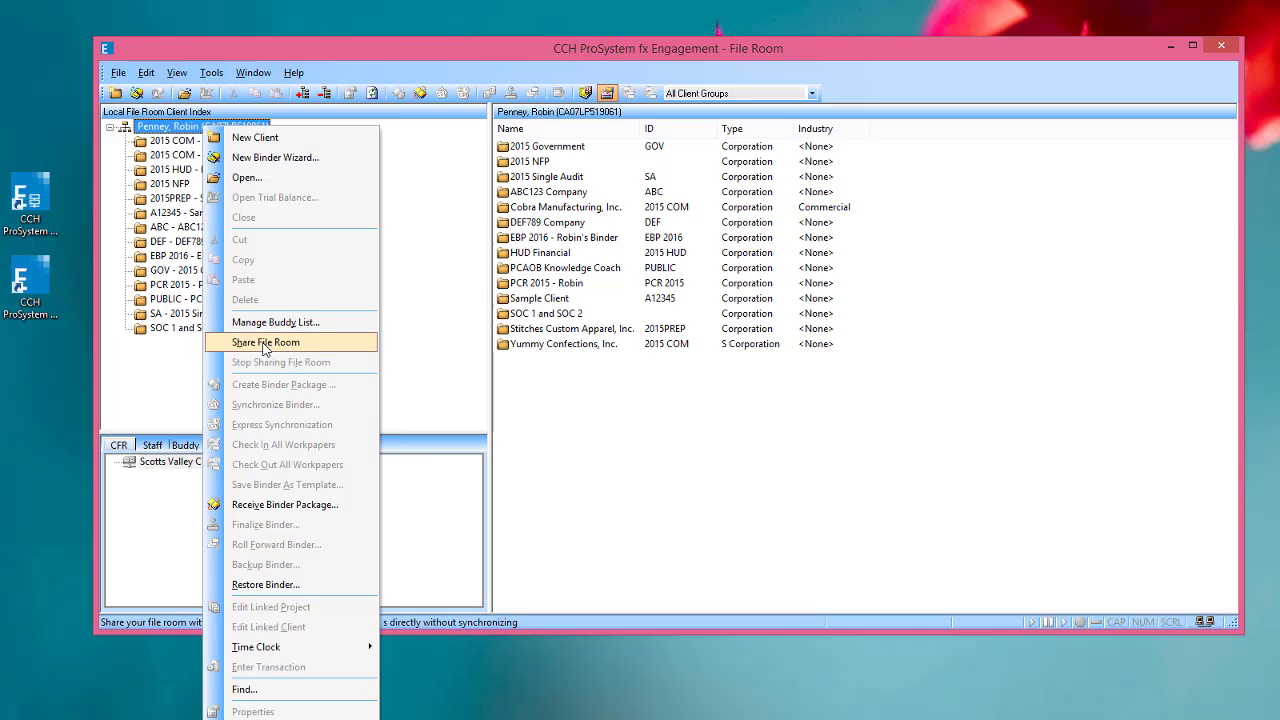
{"action": "left_click", "coordinate": [265, 344]}
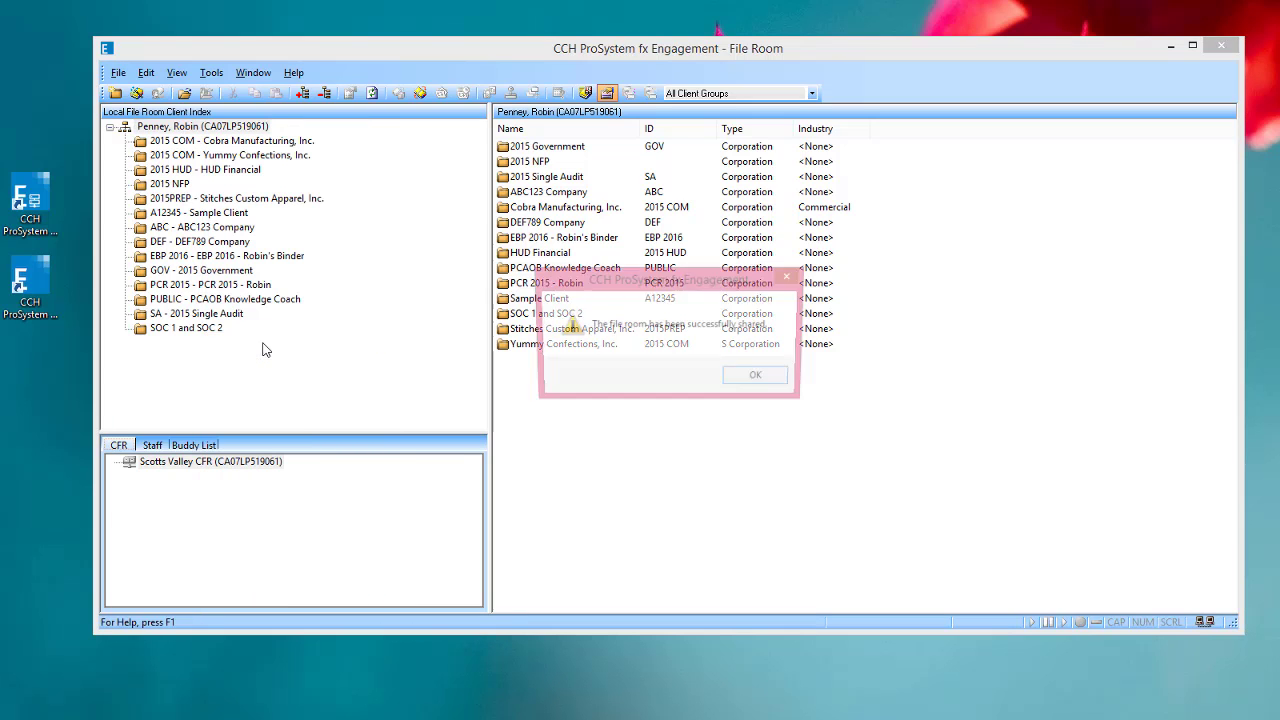
{"action": "left_click", "coordinate": [742, 380]}
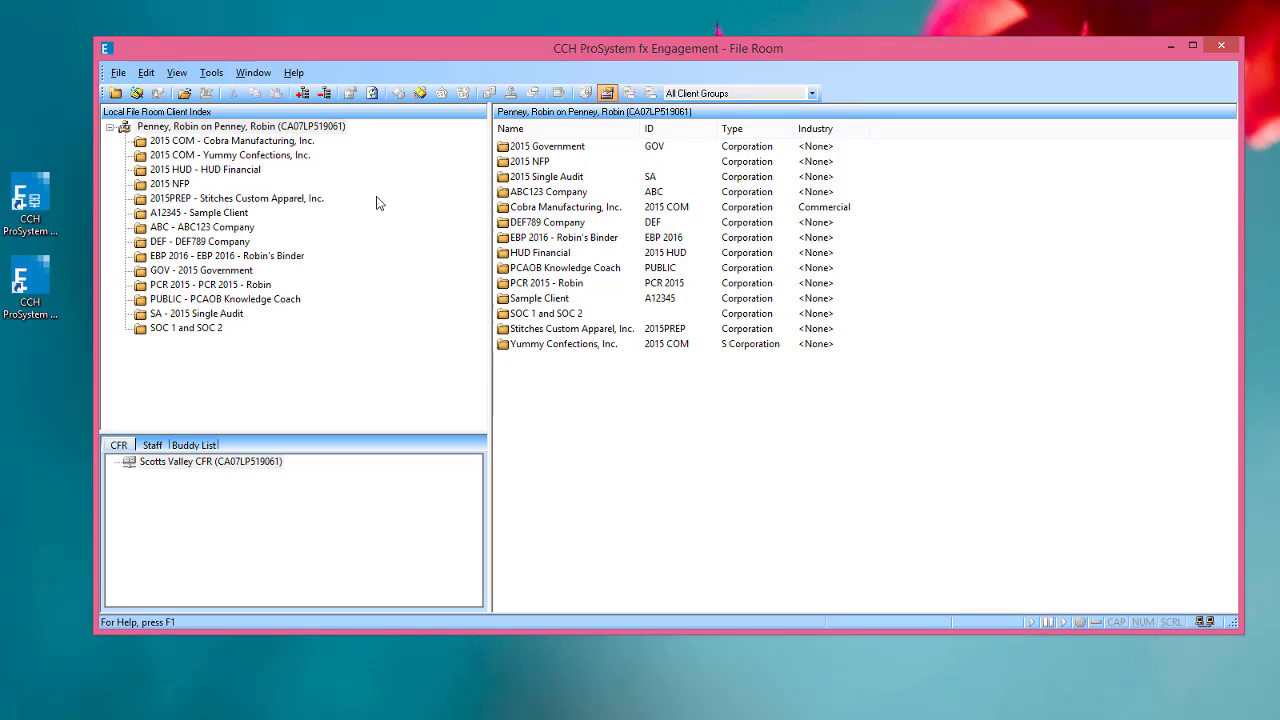
Open the Cobra Manufacturing, Inc. binder NCPL12.16 under client 2015 COM without refreshing the Knowledge Coach diagnostics
{"action": "left_click", "coordinate": [287, 141]}
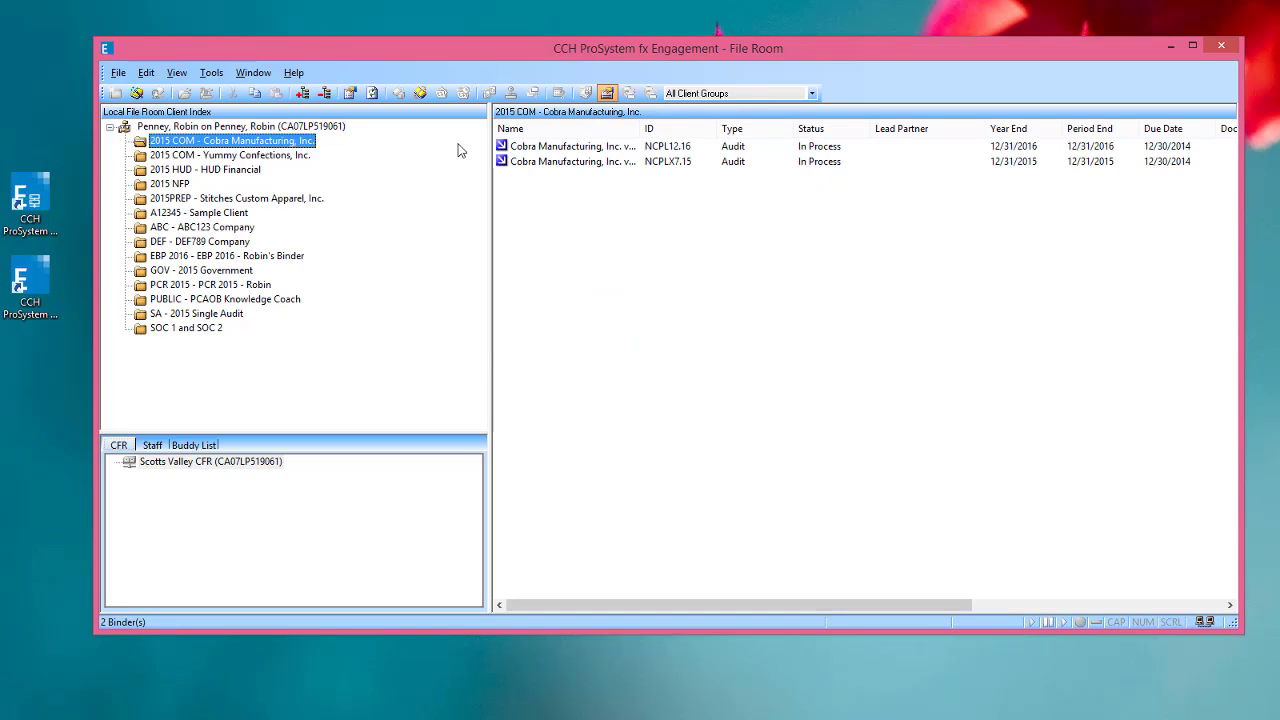
{"action": "left_click", "coordinate": [601, 147]}
{"action": "double_click", "coordinate": [601, 147]}
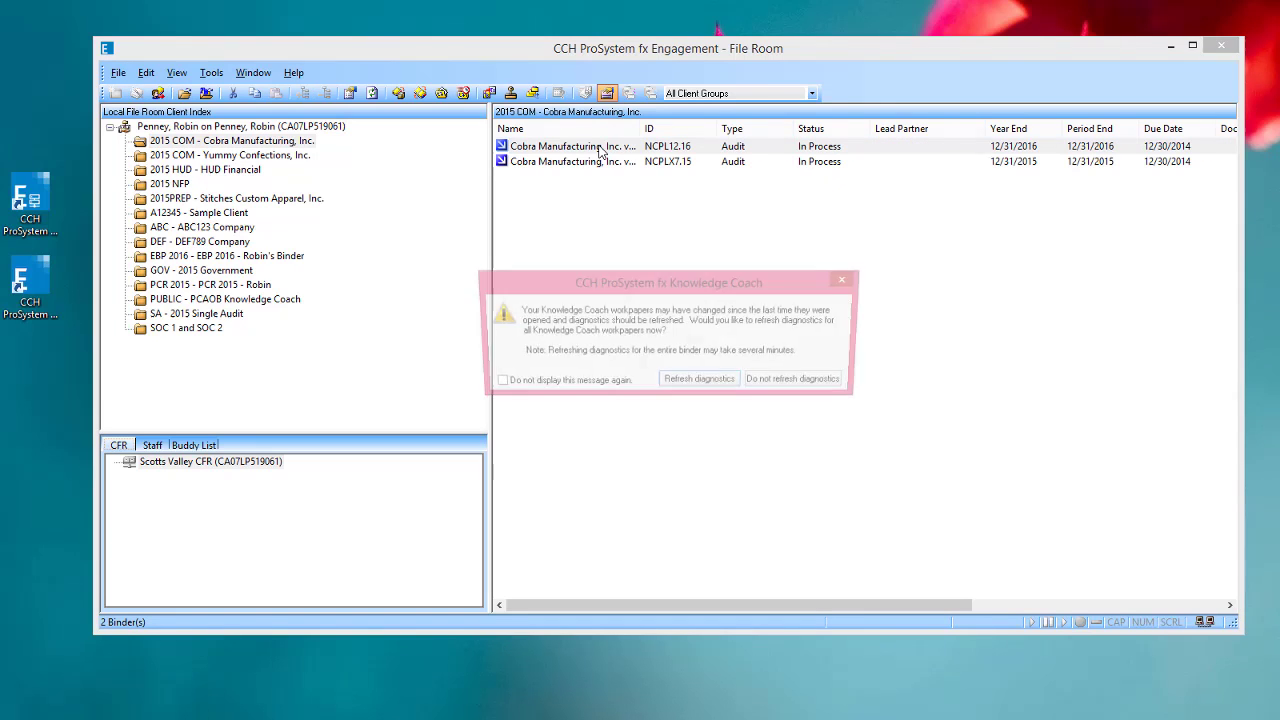
{"action": "left_click", "coordinate": [800, 383]}
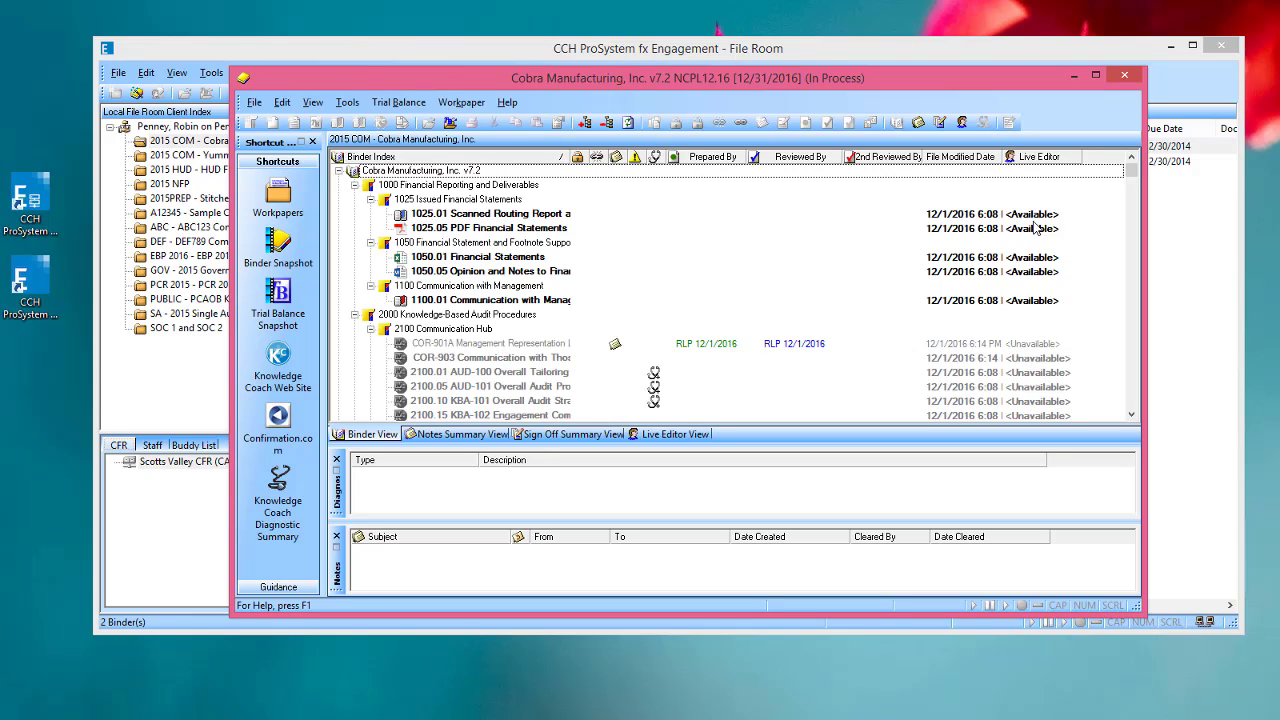
Collapse the 2000, 3000 and 3500 binder sections and open workpaper 4100.05 AUD-801 Audit Program-Cash as read-only
{"action": "left_click", "coordinate": [1132, 416]}
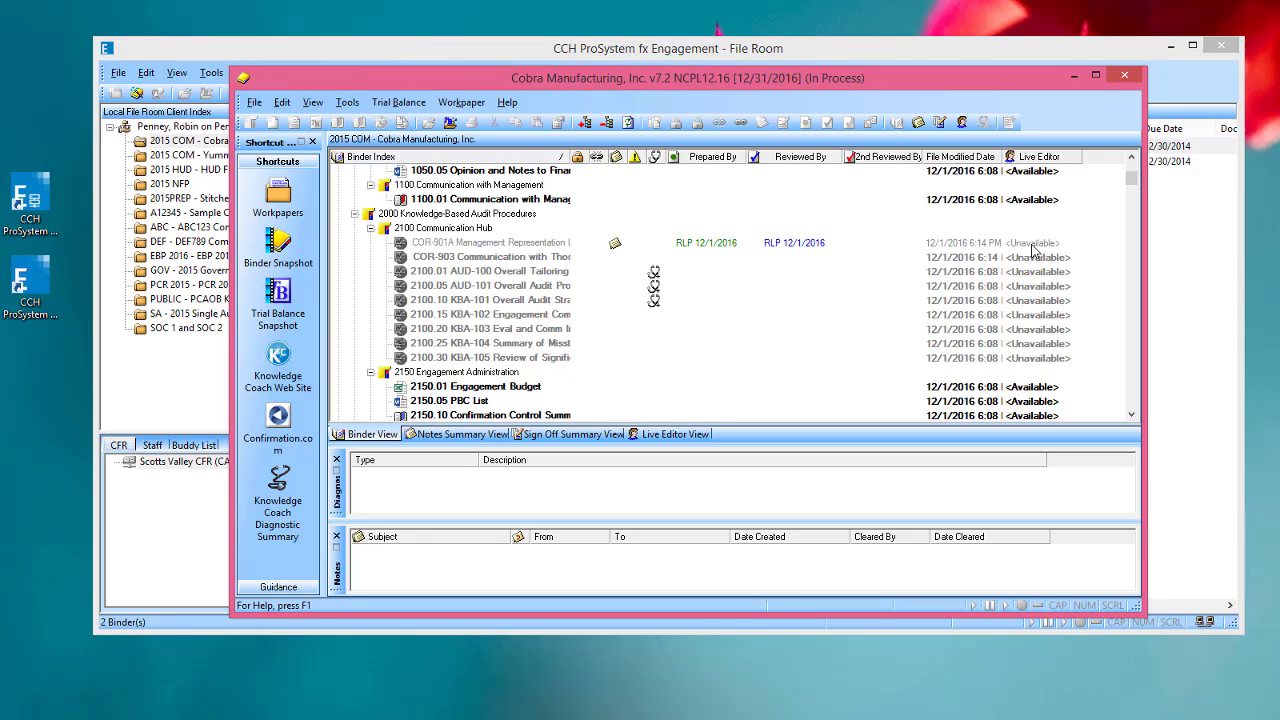
{"action": "left_click", "coordinate": [355, 214]}
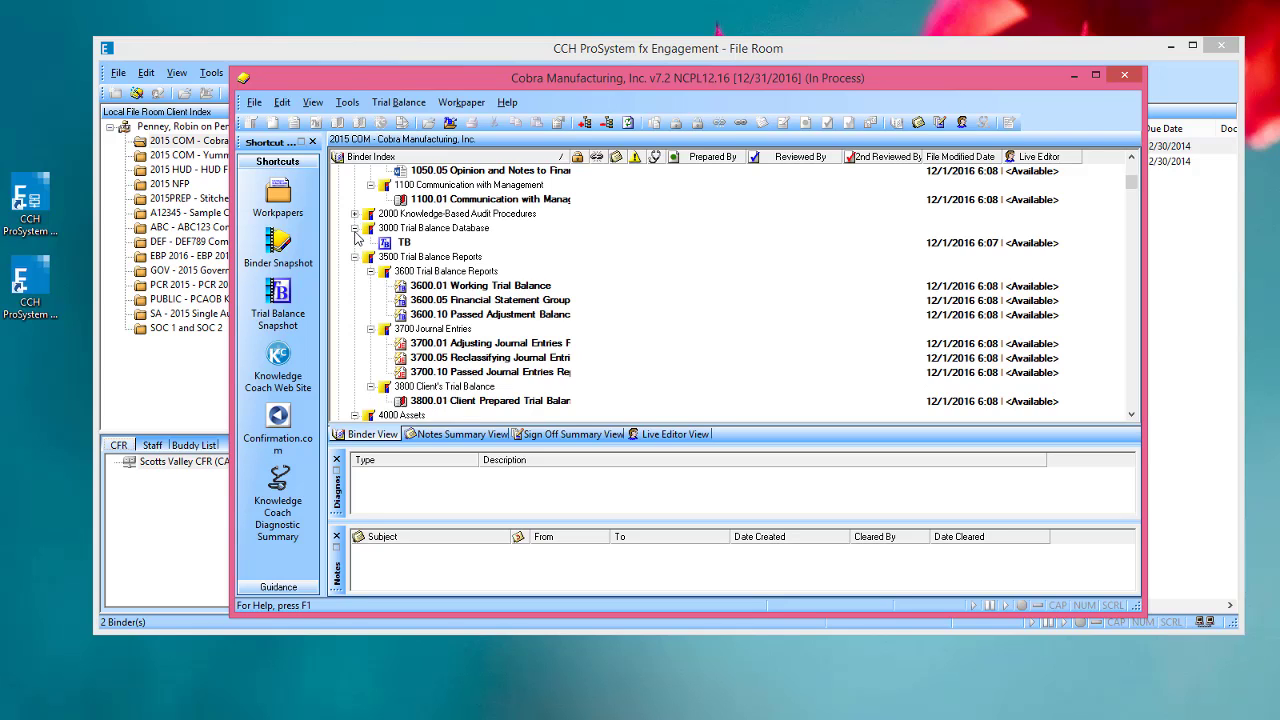
{"action": "left_click", "coordinate": [355, 242]}
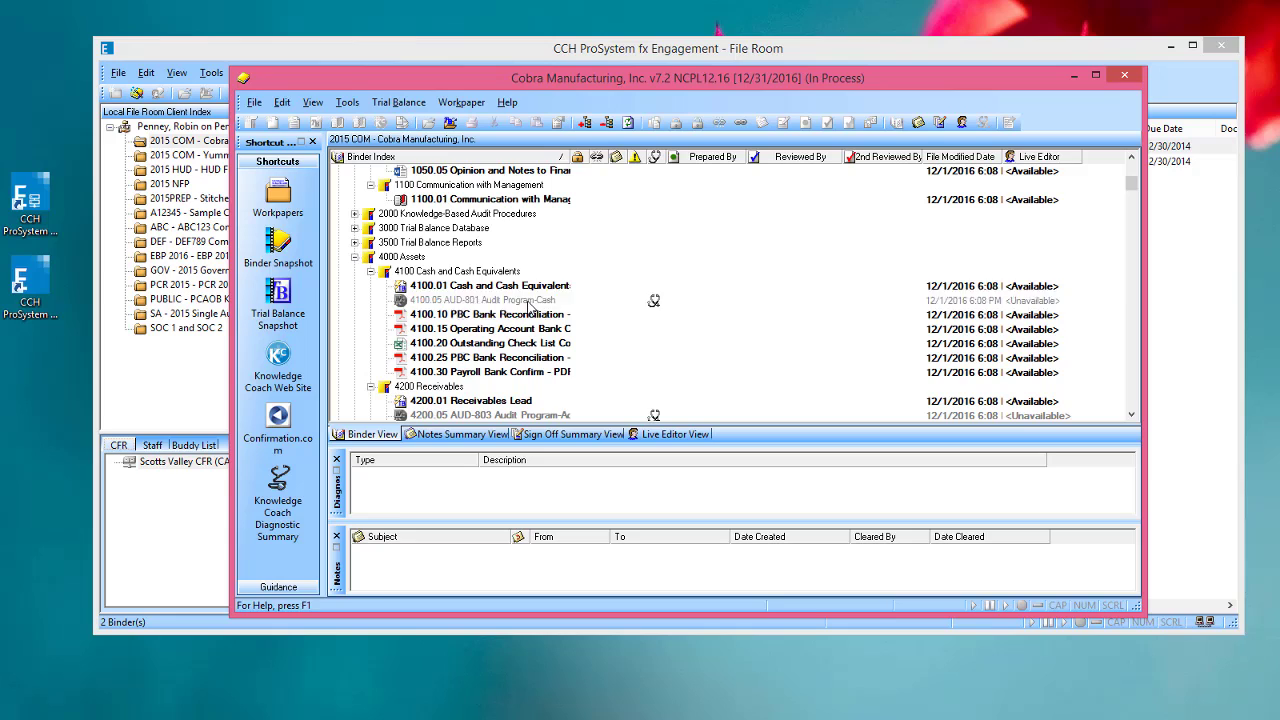
{"action": "left_click", "coordinate": [529, 303]}
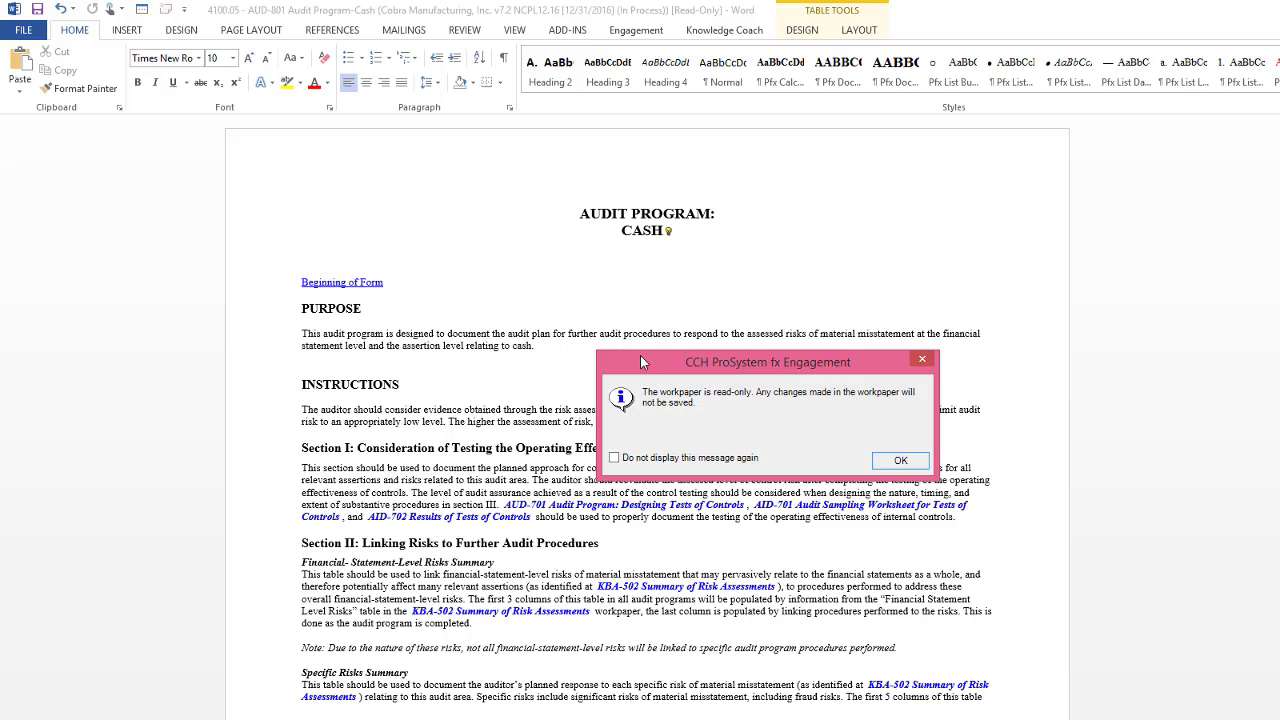
{"action": "left_click", "coordinate": [897, 462]}
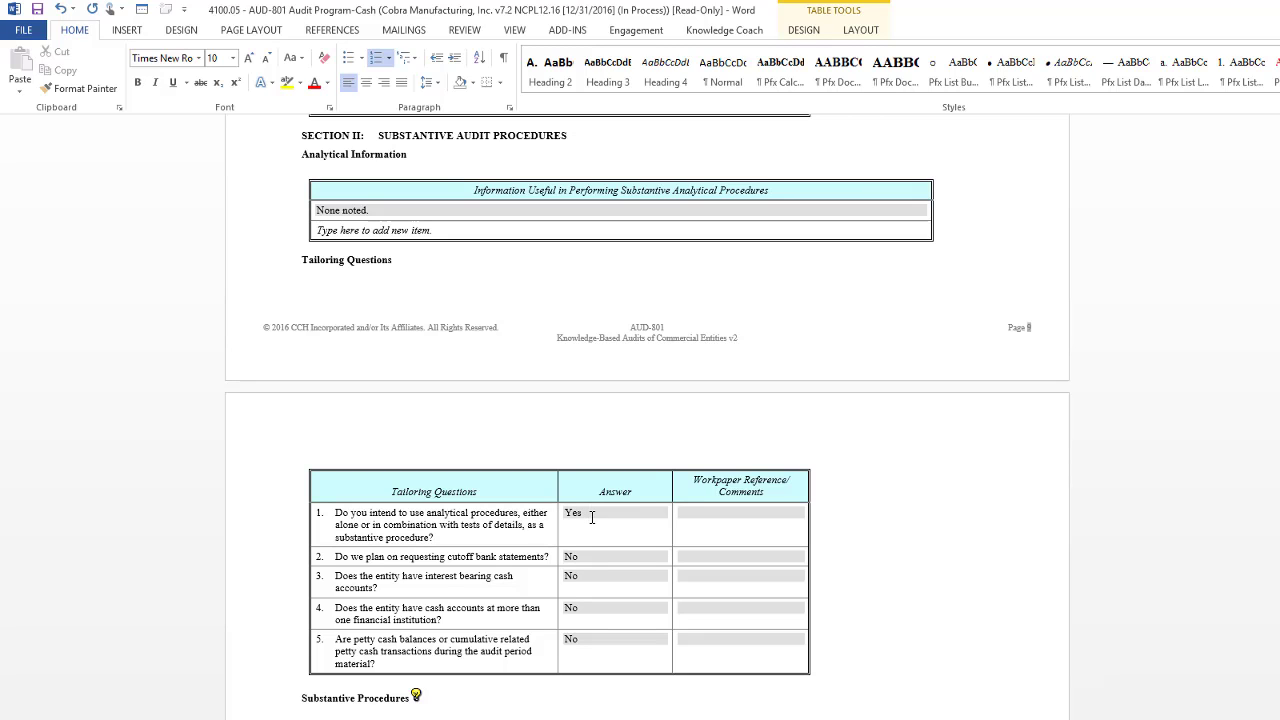
Set the answer to the first tailoring question, about using analytical procedures, to No
{"action": "left_click", "coordinate": [589, 514]}
{"action": "left_click", "coordinate": [585, 538]}
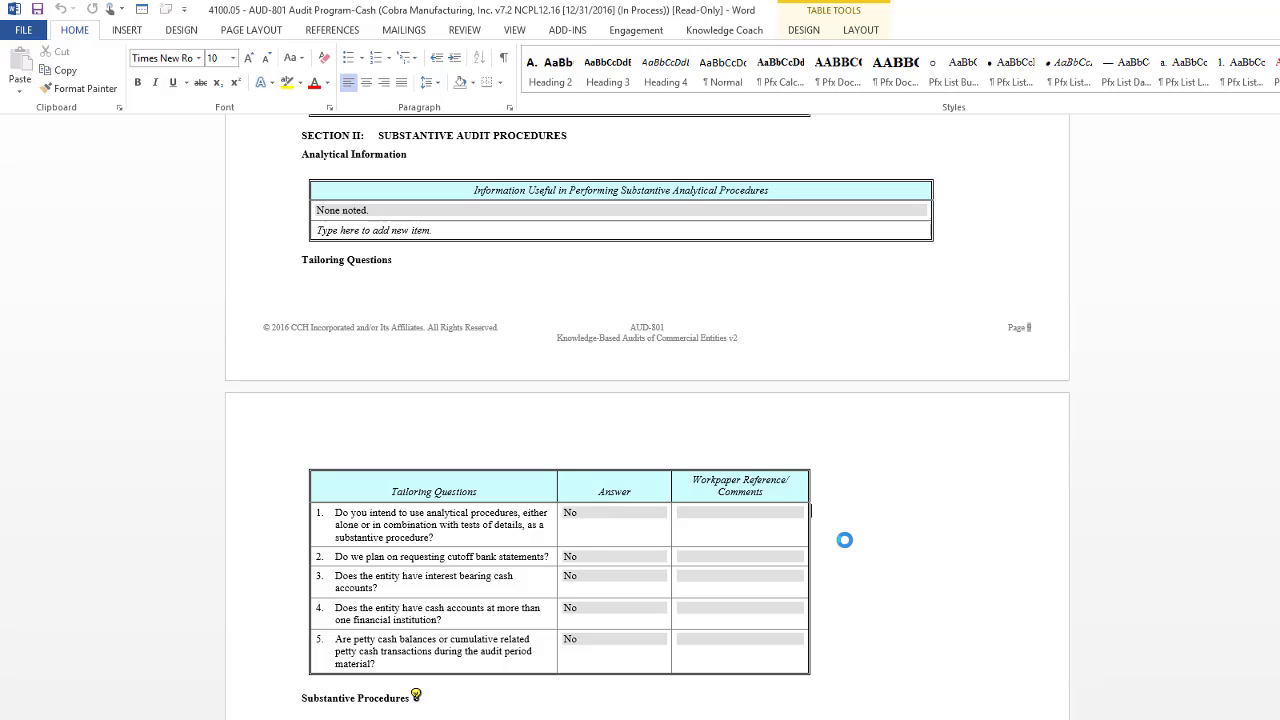
{"action": "left_click", "coordinate": [843, 540]}
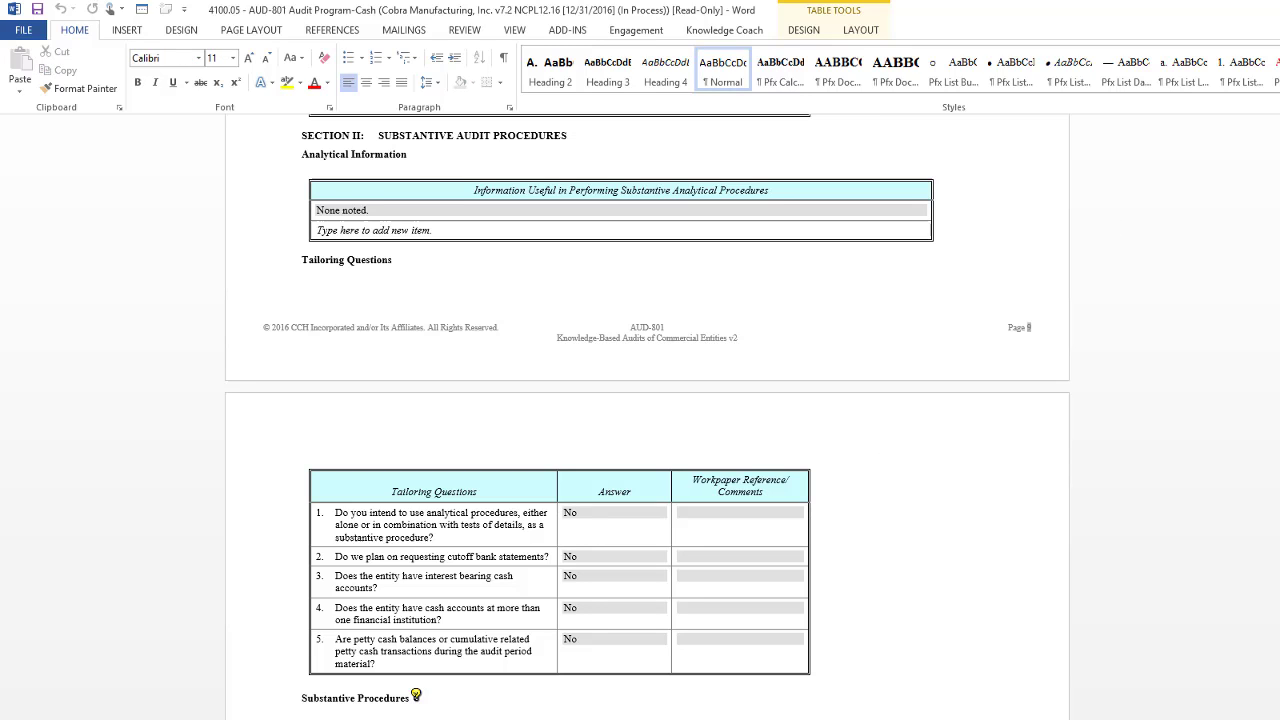
Try to save the changes to the read-only cash audit program, then close it without saving
{"action": "key", "text": "ctrl+w"}
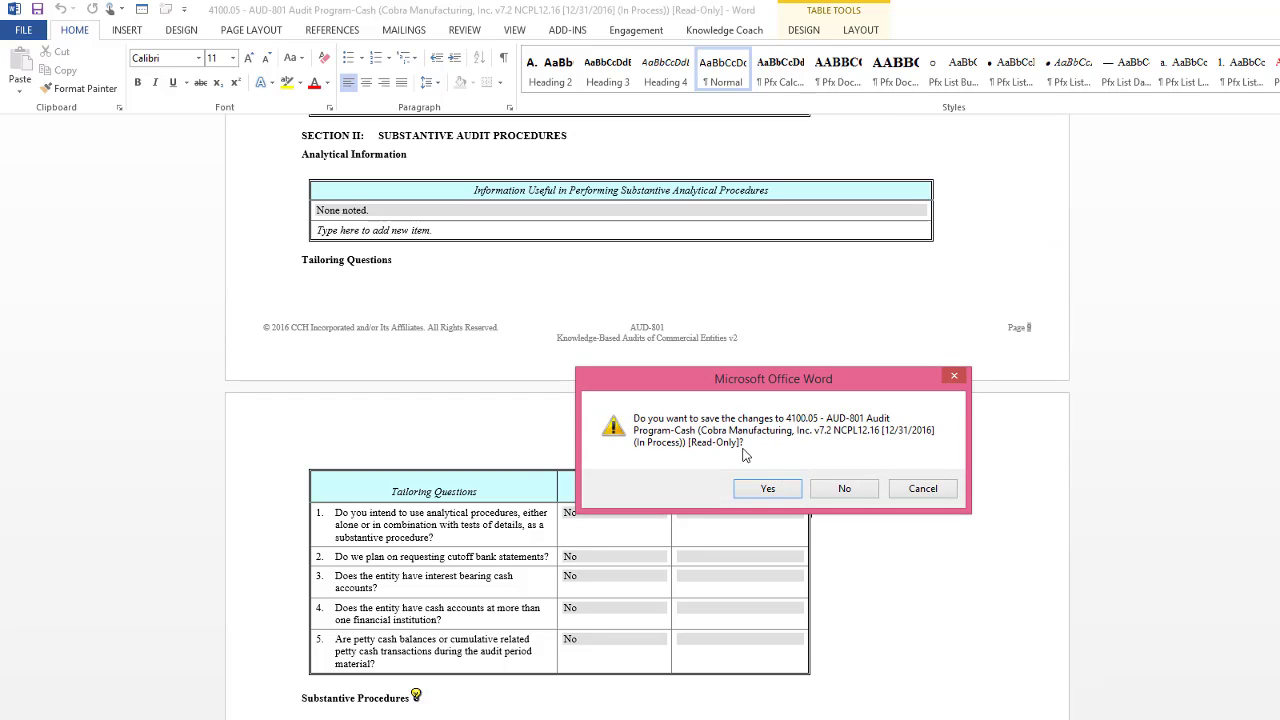
{"action": "left_click", "coordinate": [766, 488]}
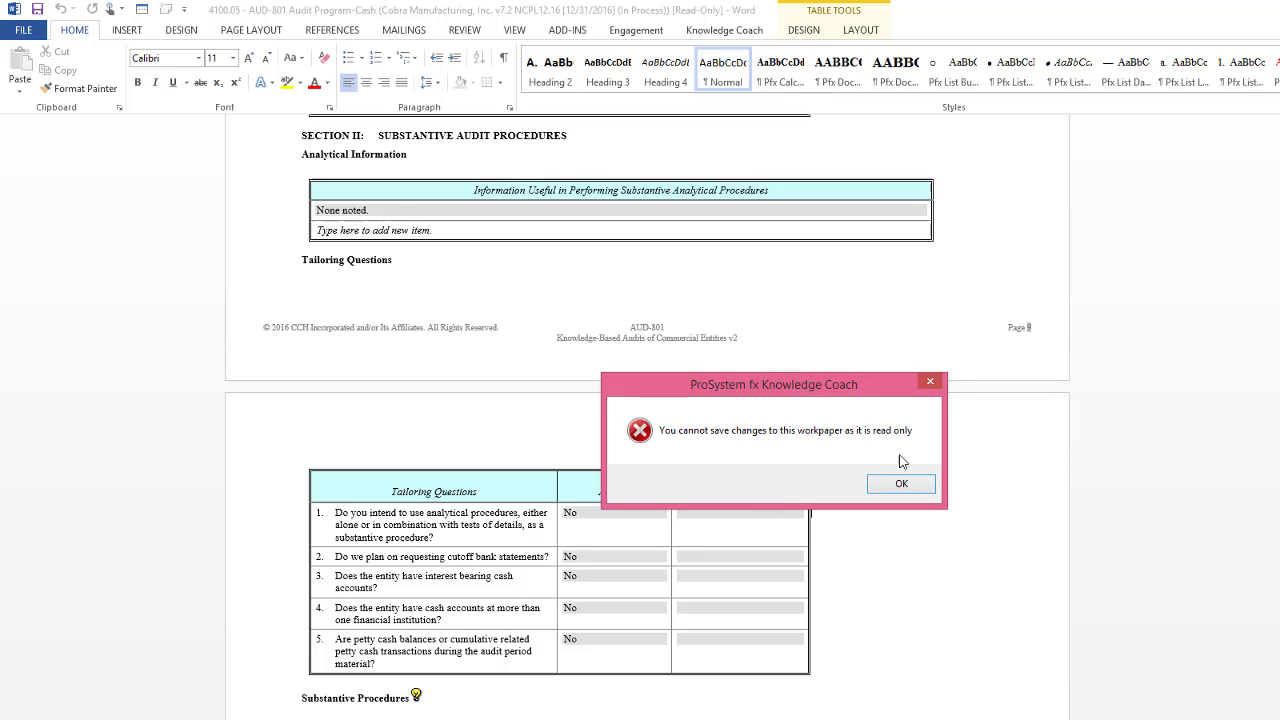
{"action": "left_click", "coordinate": [901, 487]}
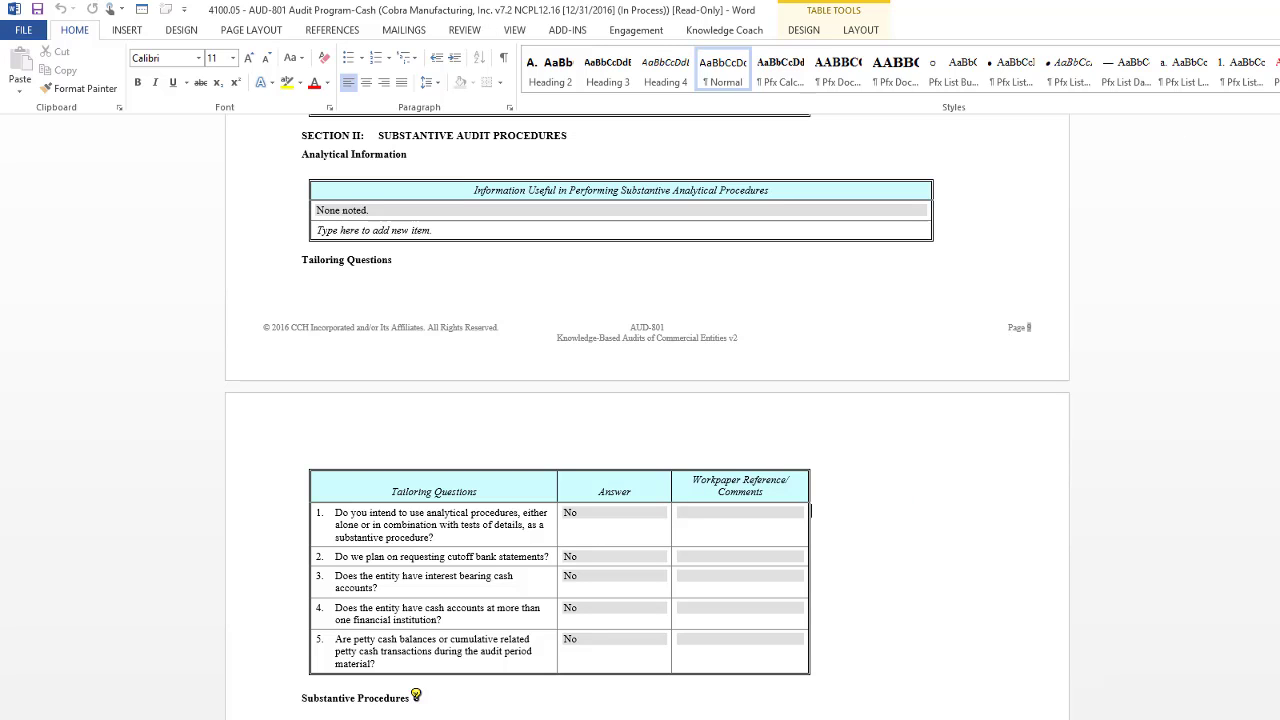
{"action": "left_click", "coordinate": [845, 490]}
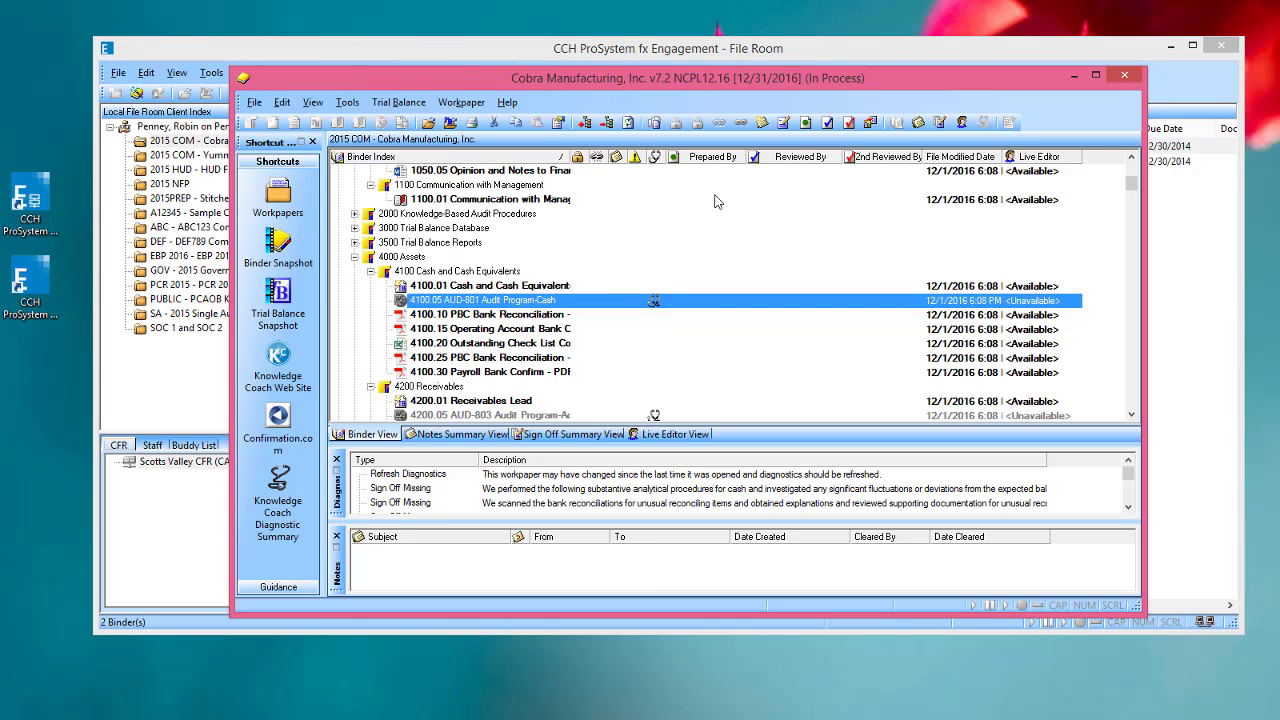
Sign off workpaper 4100.05 AUD-801 Audit Program-Cash as both preparer and reviewer despite its existing diagnostics
{"action": "left_click", "coordinate": [805, 123]}
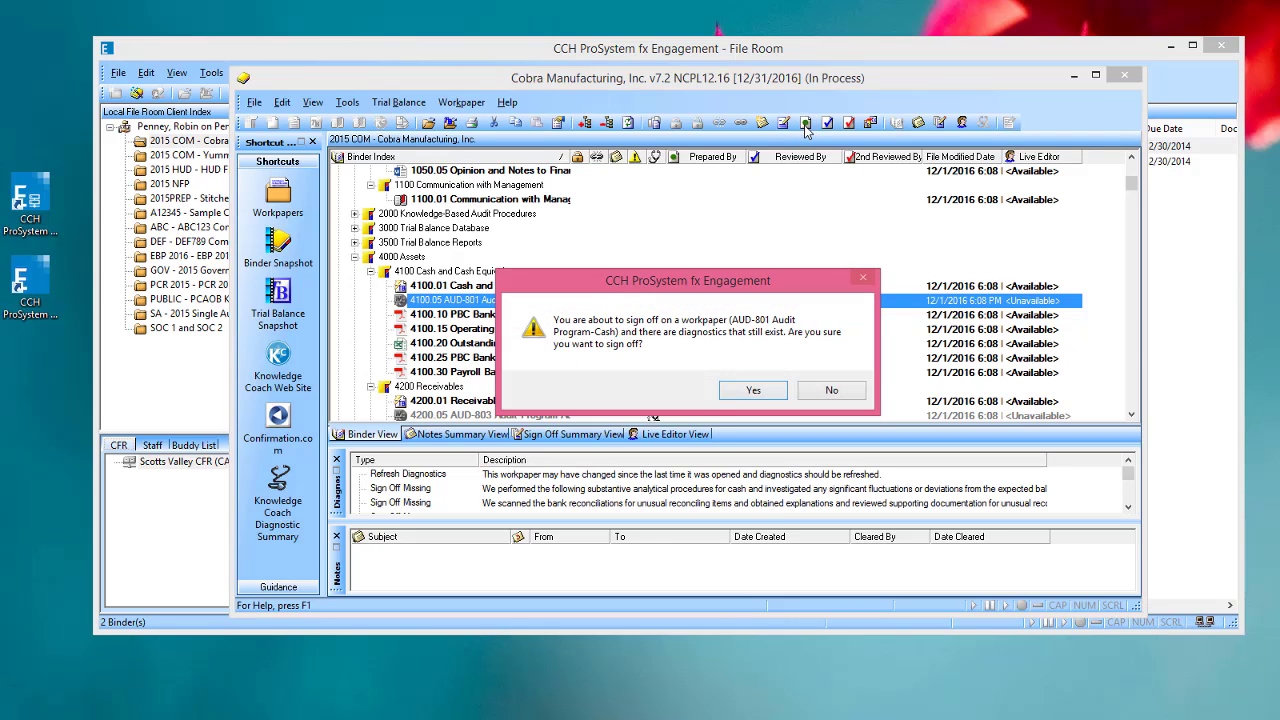
{"action": "left_click", "coordinate": [751, 389]}
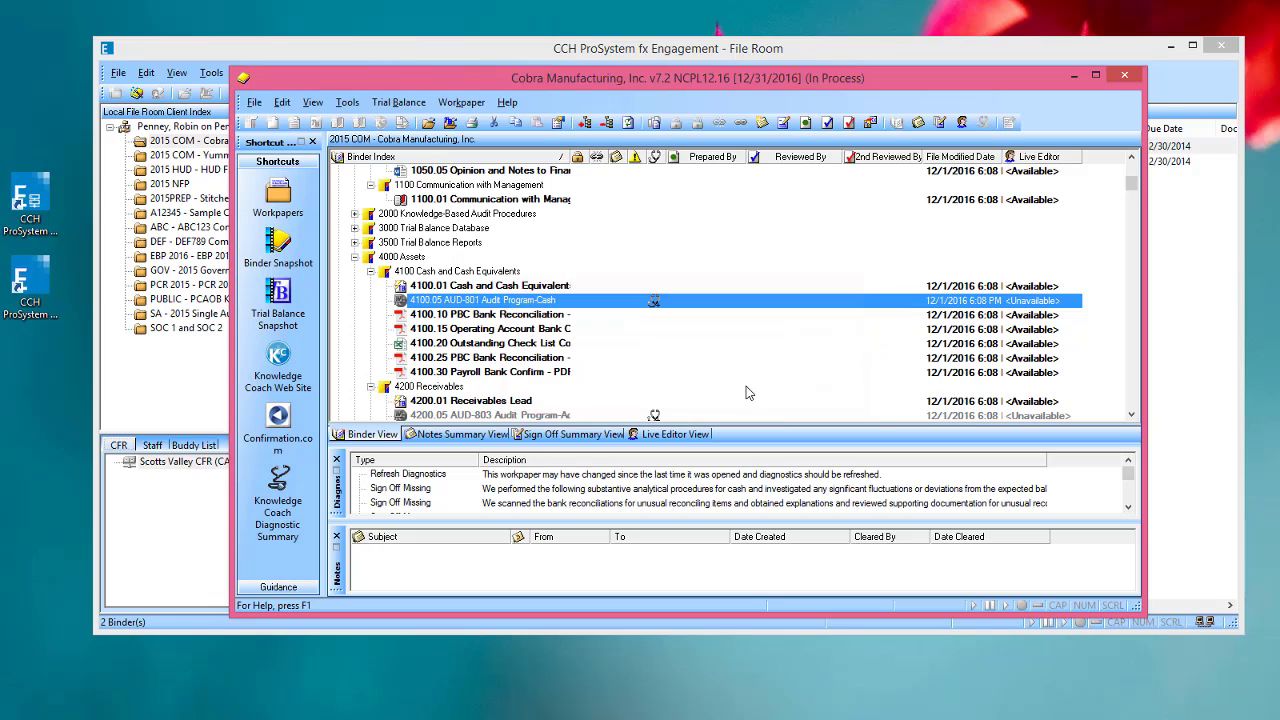
{"action": "left_click", "coordinate": [827, 122]}
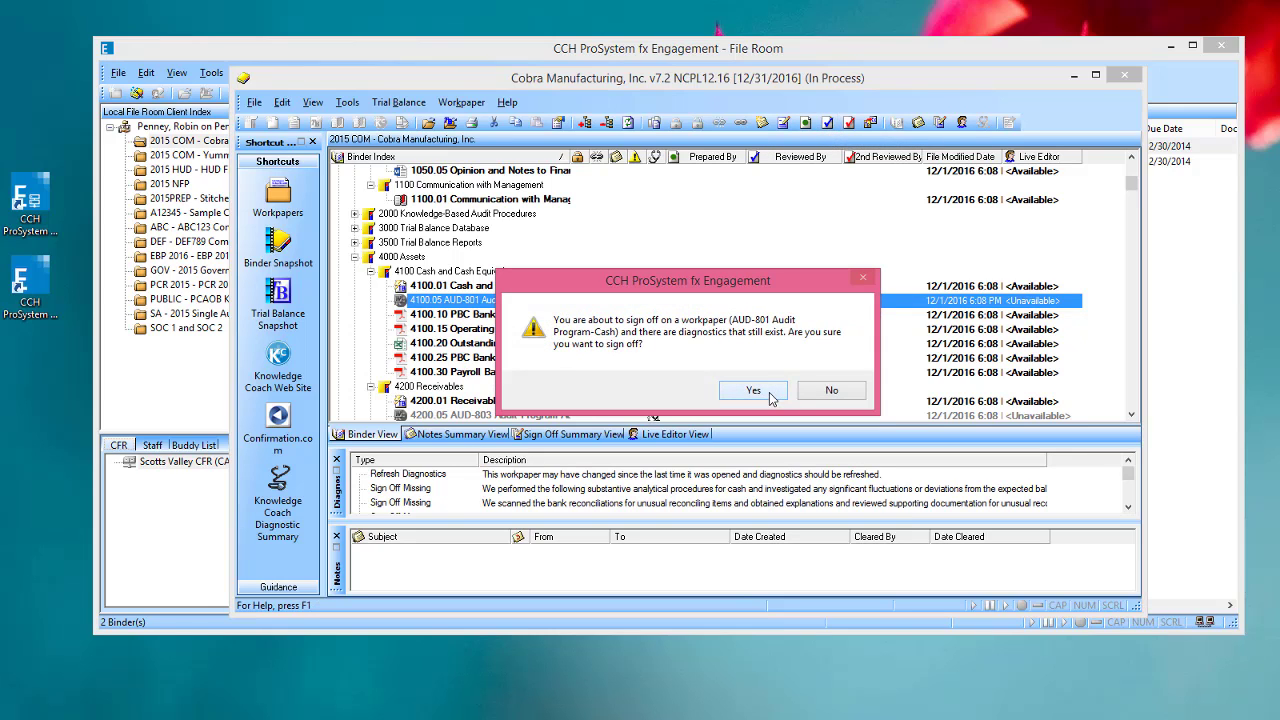
{"action": "left_click", "coordinate": [769, 392]}
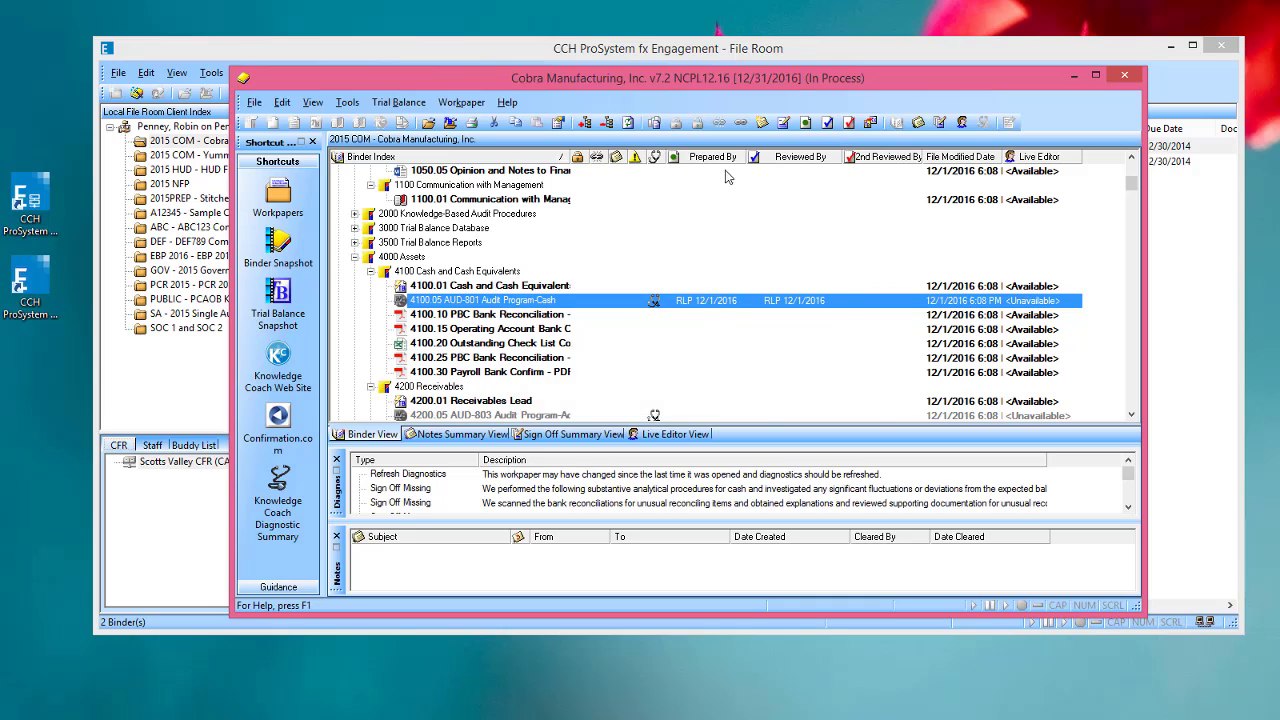
Add a team note for all binder staff to 4100.05 AUD-801 with subject "new wp note" and text ";alkdjf;"
{"action": "left_click", "coordinate": [758, 128]}
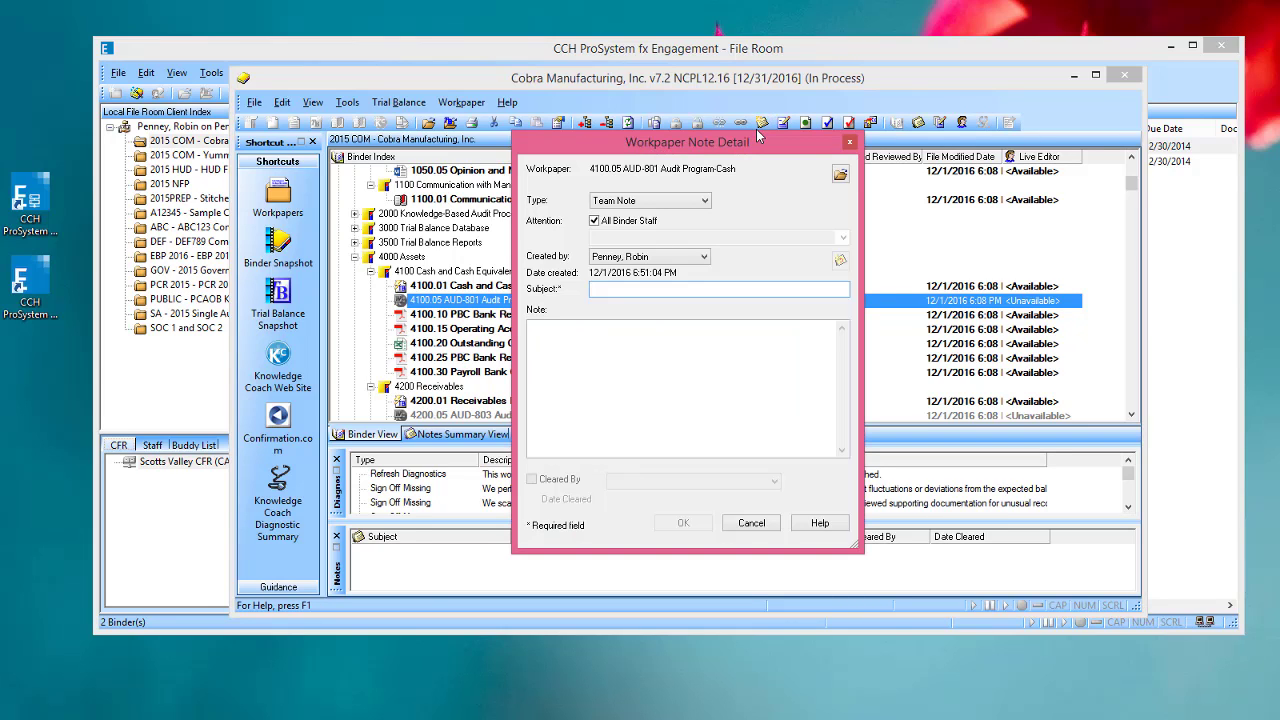
{"action": "type", "text": "new wo"}
{"action": "key", "text": "BackSpace"}
{"action": "key", "text": "BackSpace"}
{"action": "type", "text": "wp note"}
{"action": "key", "text": "Tab"}
{"action": "type", "text": ";akdjf"}
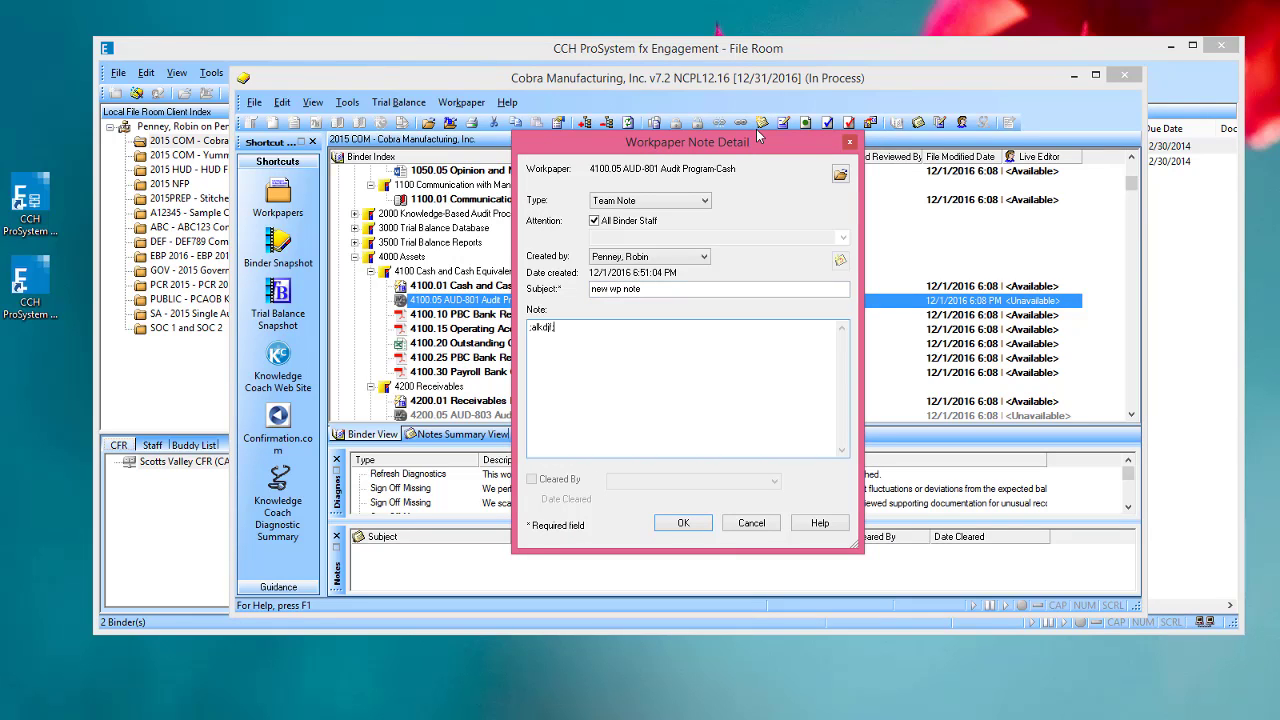
{"action": "left_click", "coordinate": [684, 525]}
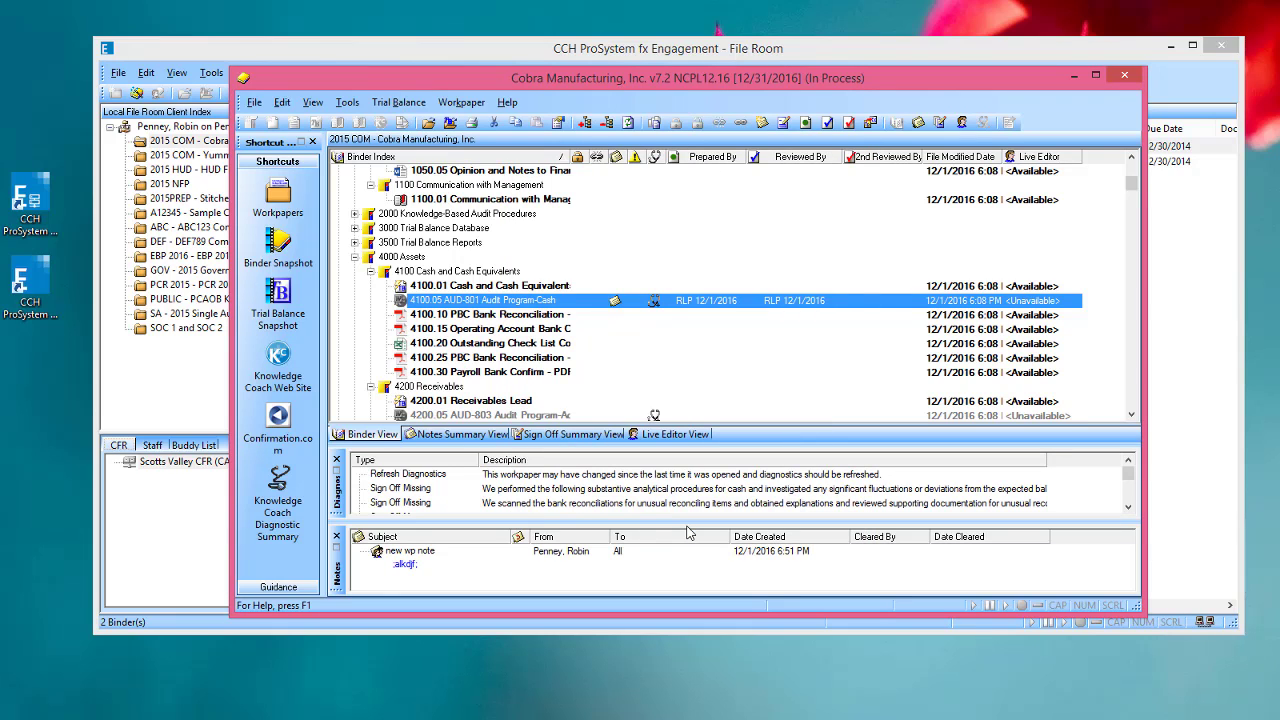